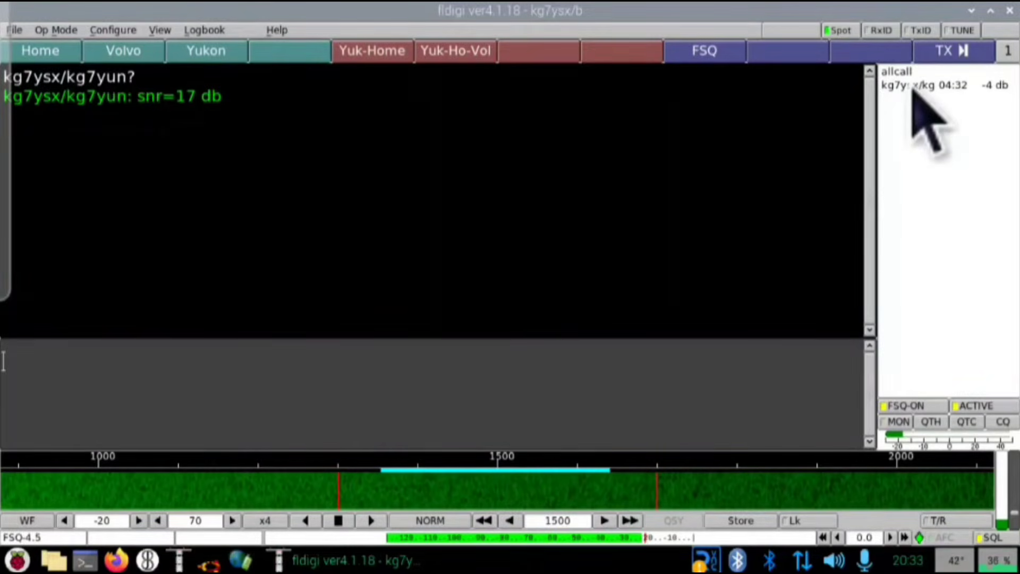
Step: Request temp.txt from the heard remote station via Read File From, receiving temp=59.9'C
right_click(914, 89)
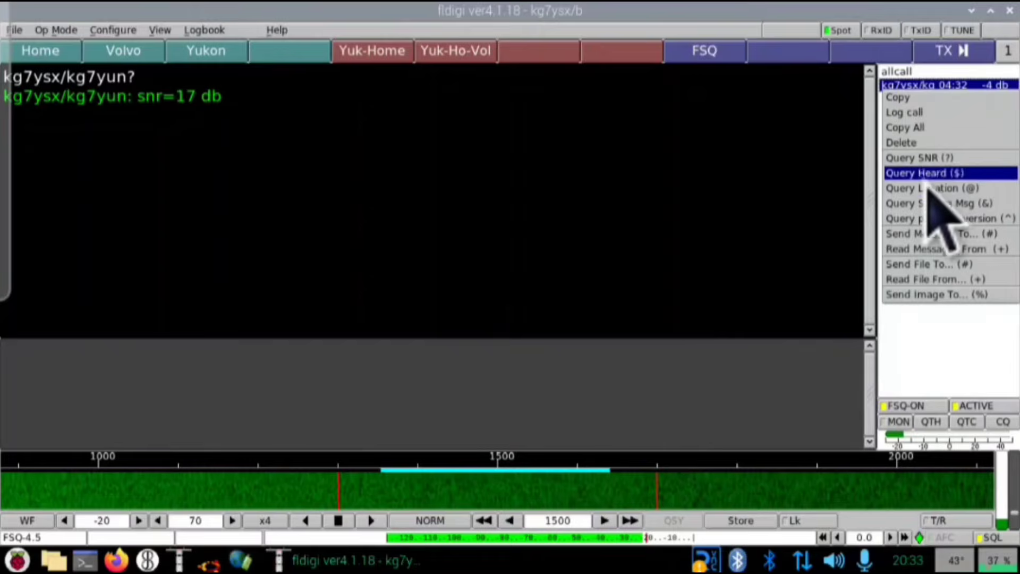
click(957, 280)
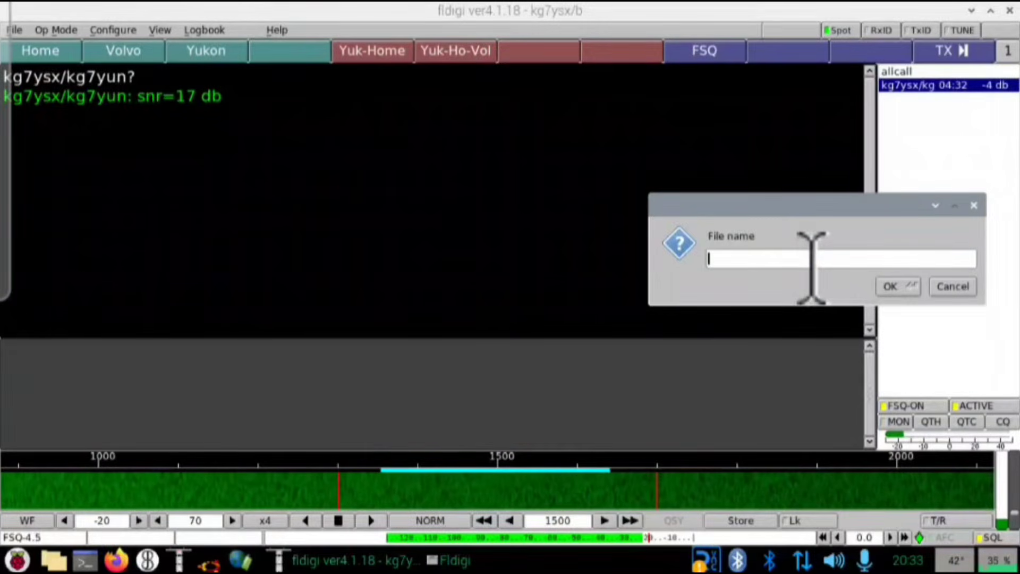
text(temp)
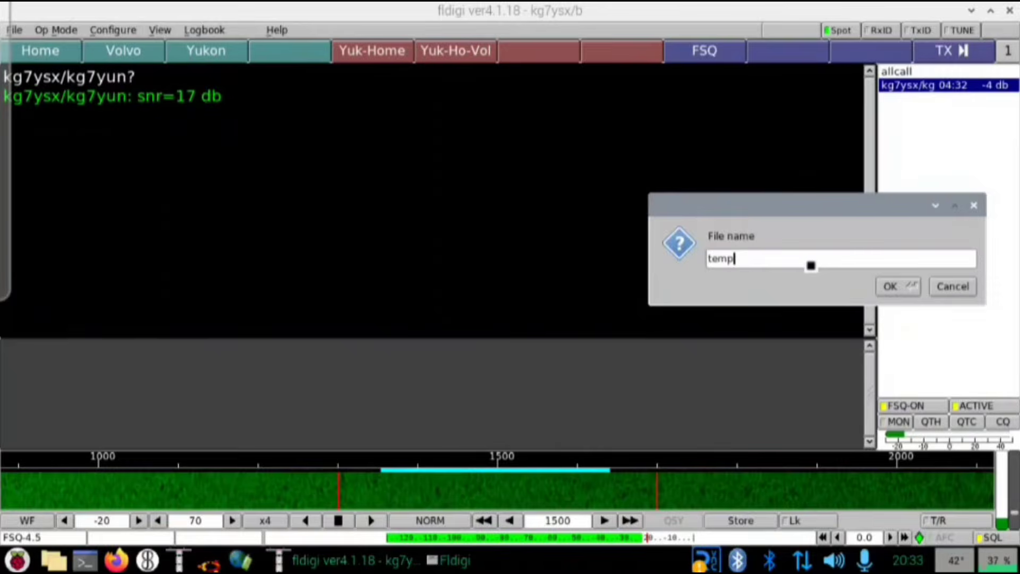
text(.txt)
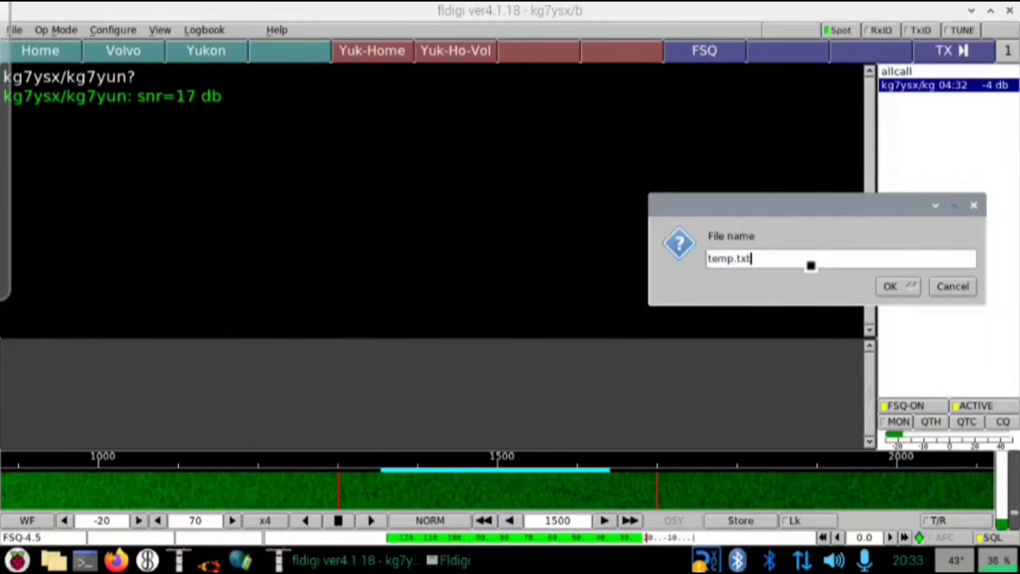
click(893, 287)
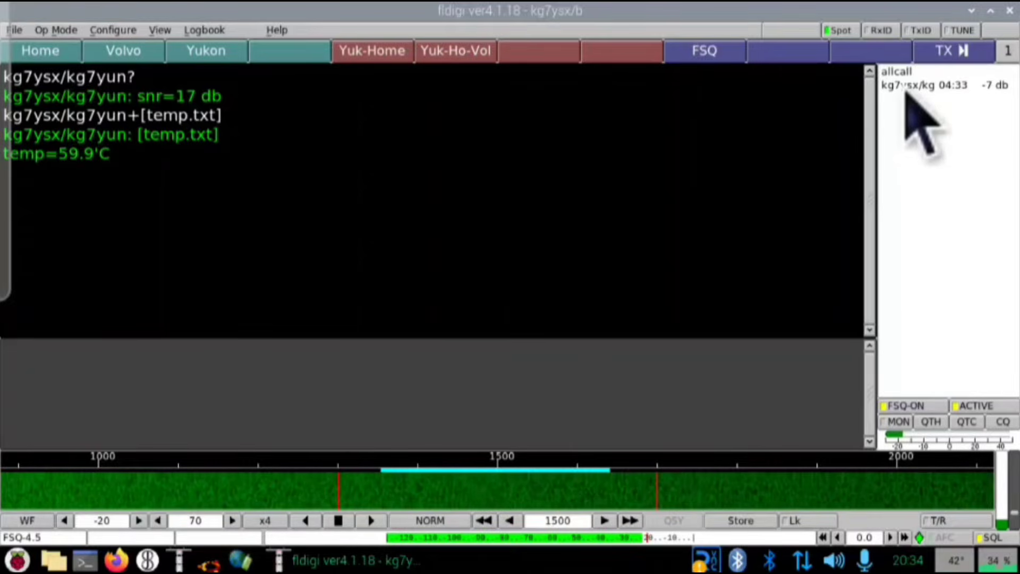
click(905, 87)
Step: Request uptime.txt from the remote station, receiving up 2 days, 2 users and load averages
right_click(905, 86)
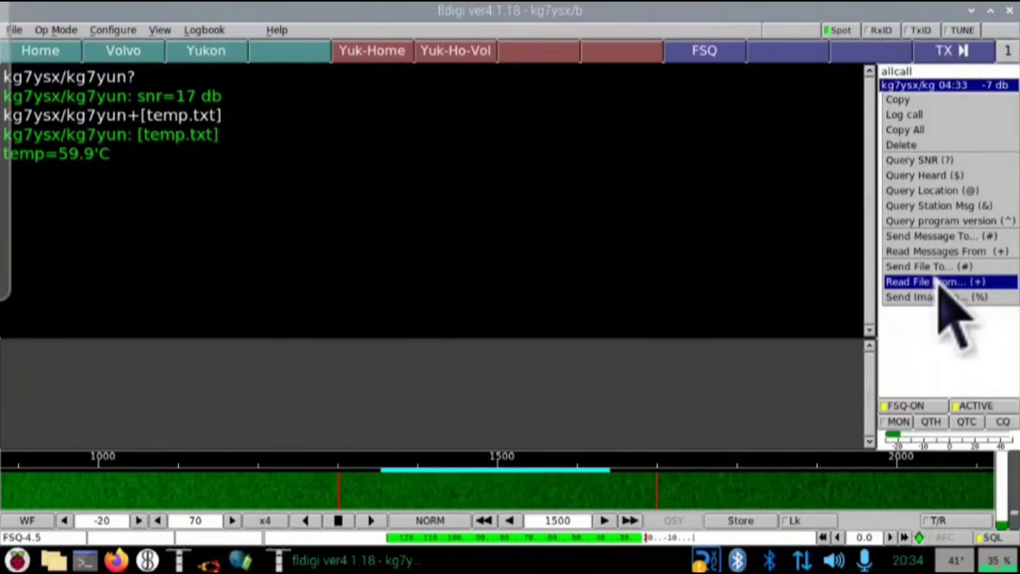
click(943, 283)
text(uptime.txt)
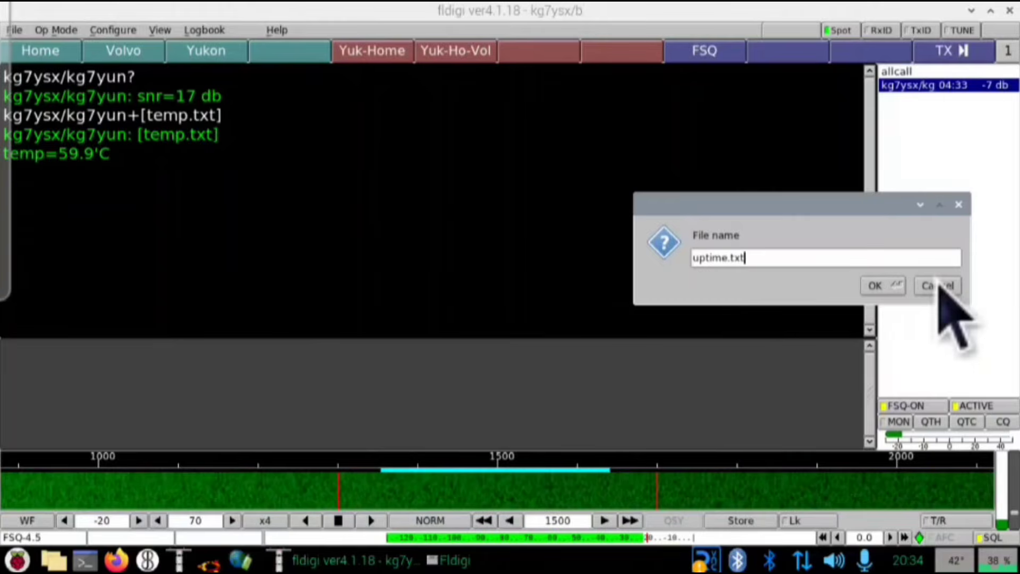
click(896, 286)
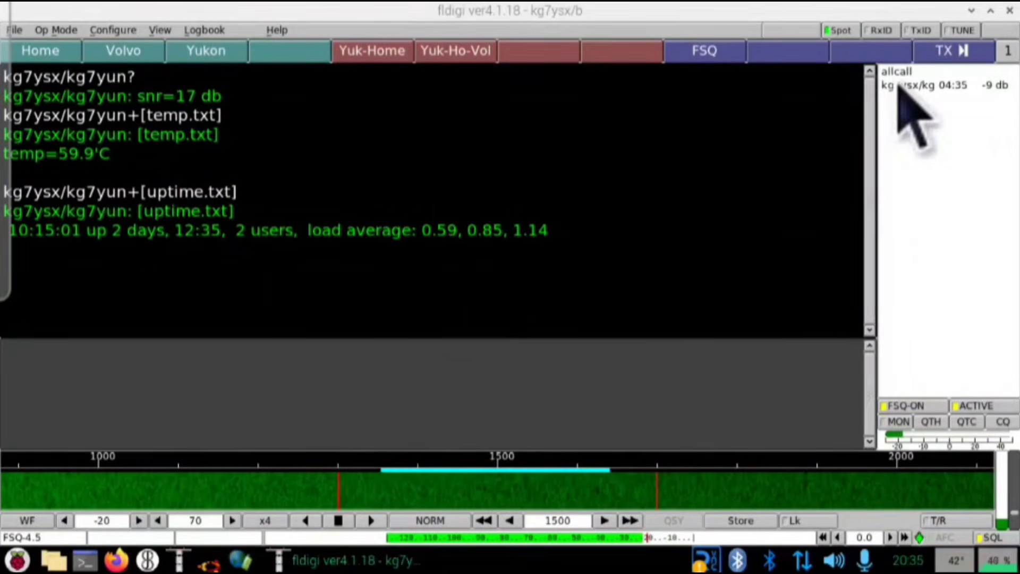
Step: Send the local temp.txt (temp=42.9'C) to the heard station via Send File To
right_click(897, 85)
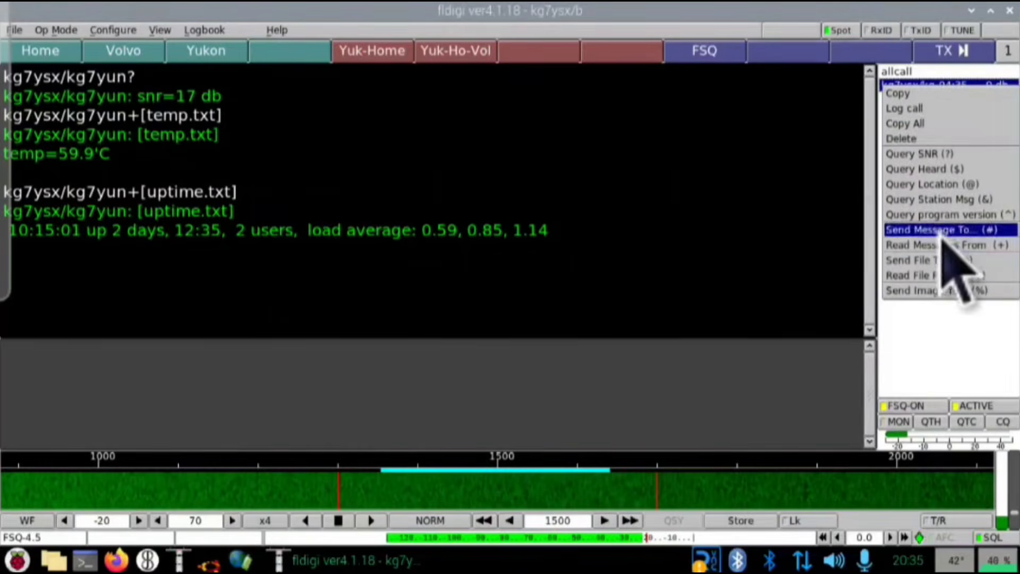
click(938, 260)
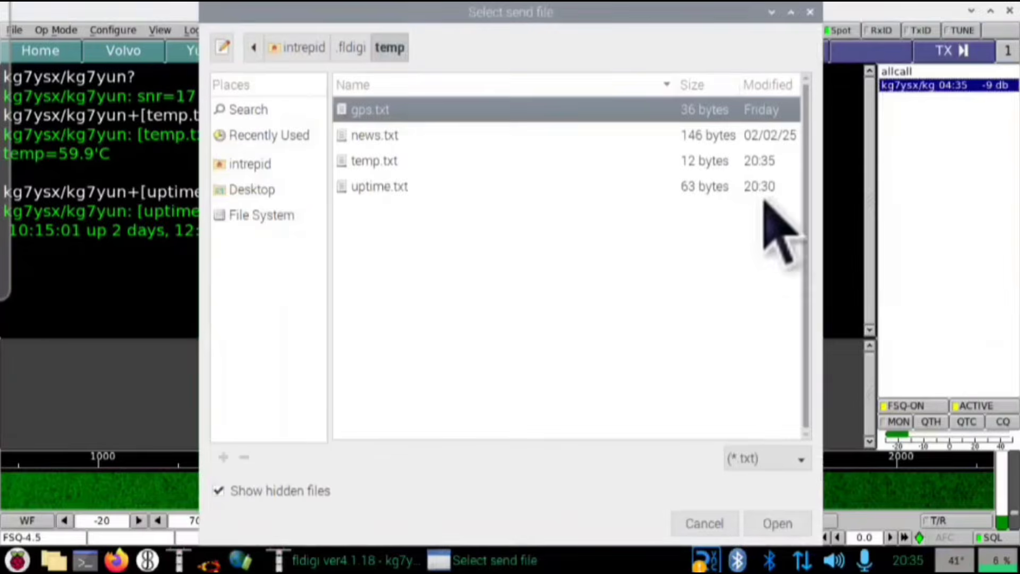
click(390, 162)
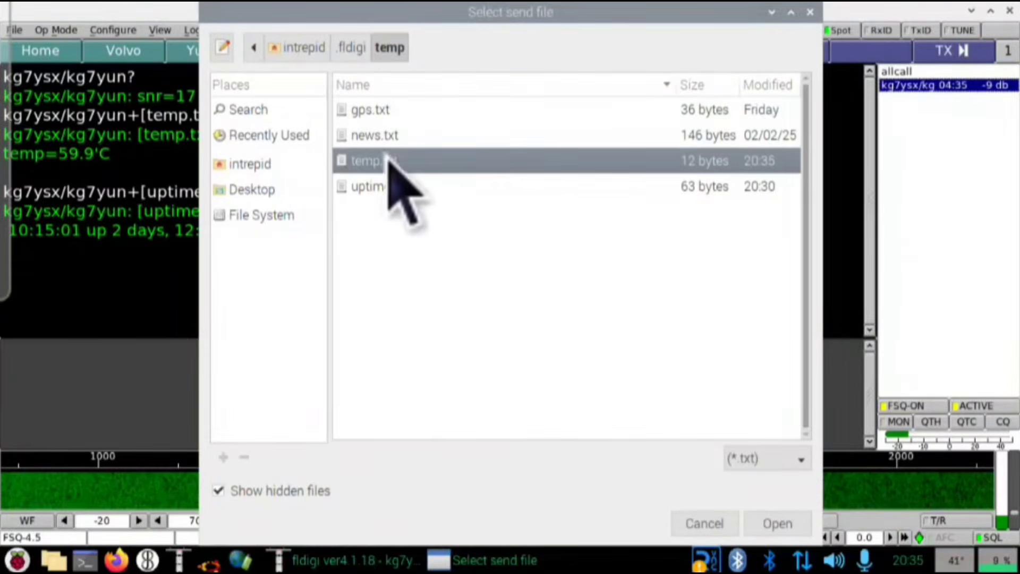
click(767, 529)
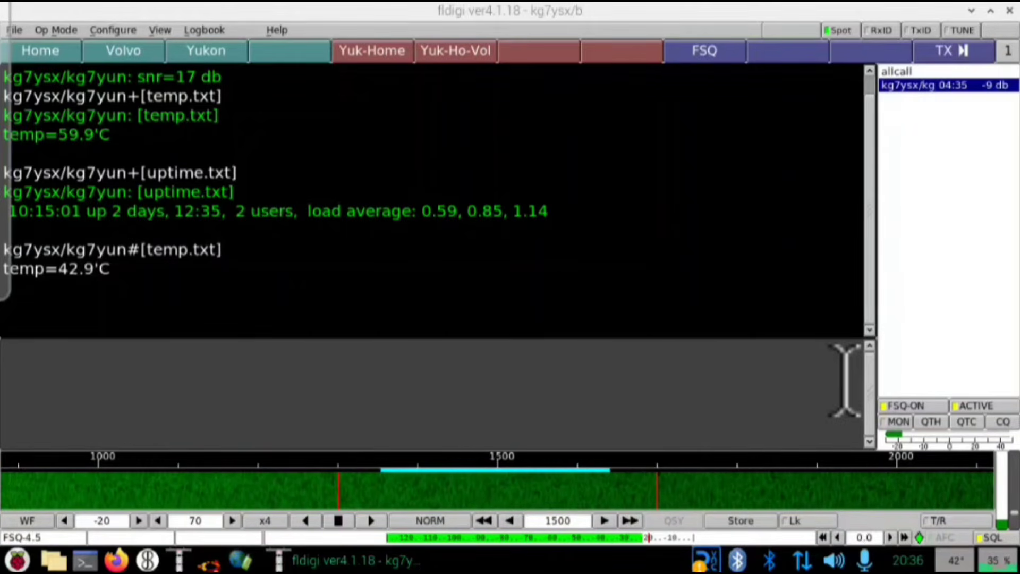
Step: Start transmitting the queued message, then open File Manager with hidden files shown
click(952, 520)
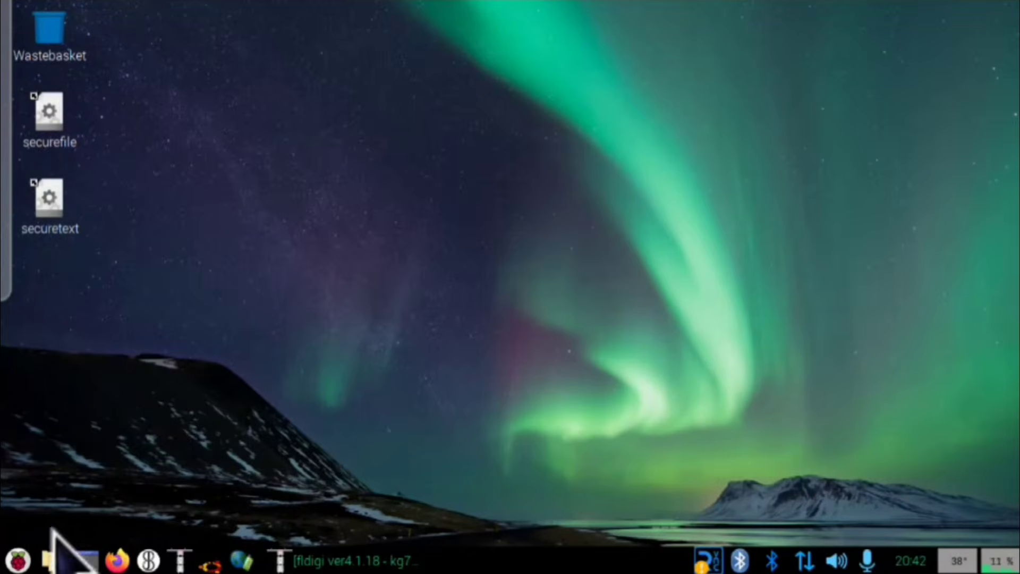
click(59, 560)
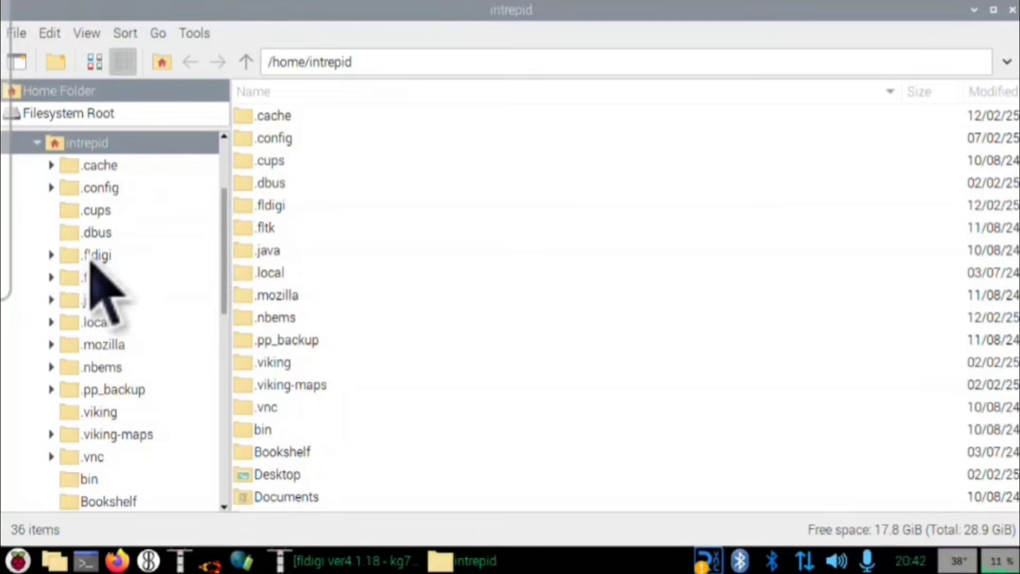
click(88, 35)
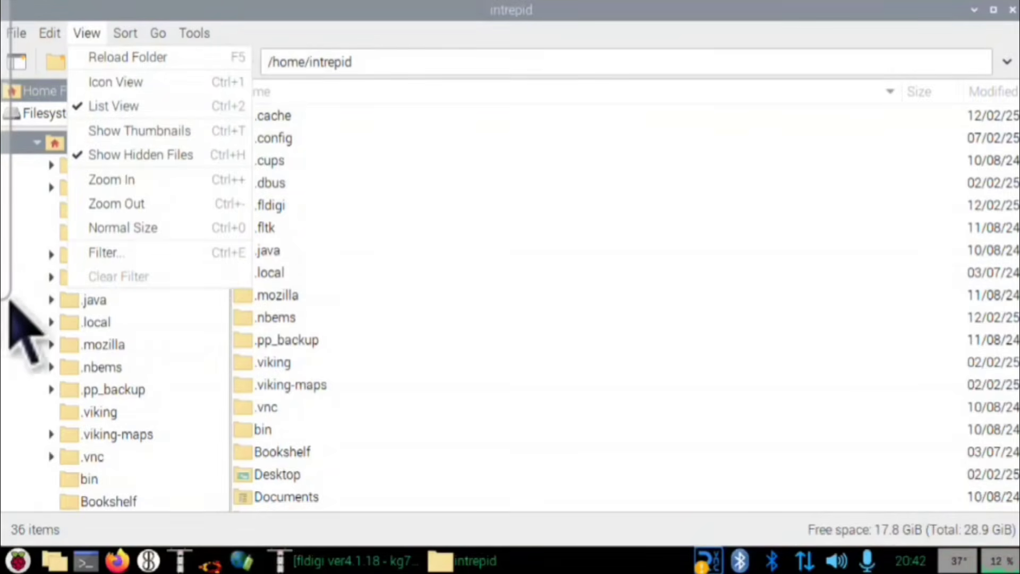
click(16, 340)
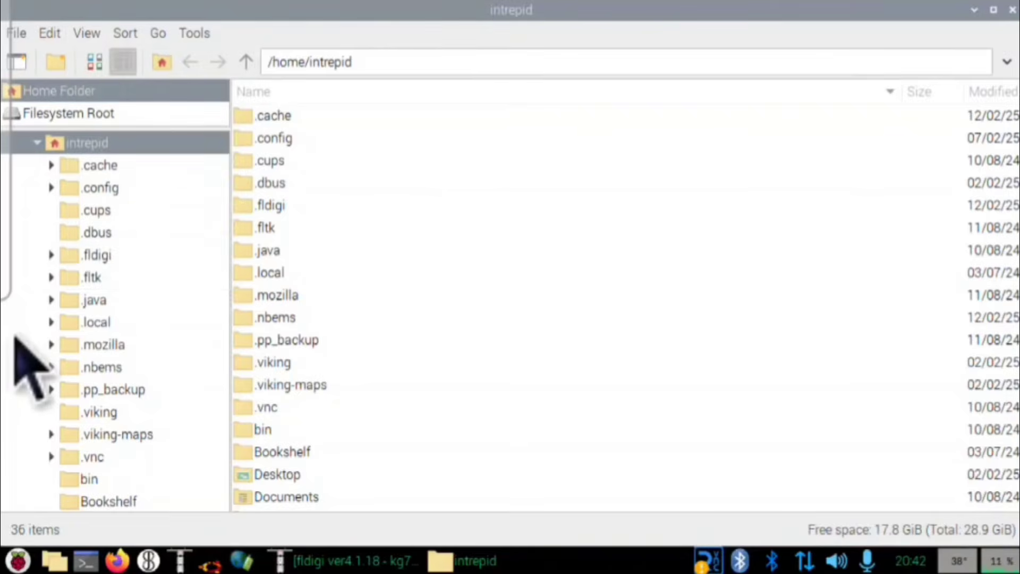
Step: Browse into .fldigi/temp listing gps.txt, news.txt, temp.txt and uptime.txt, then minimise it
click(107, 257)
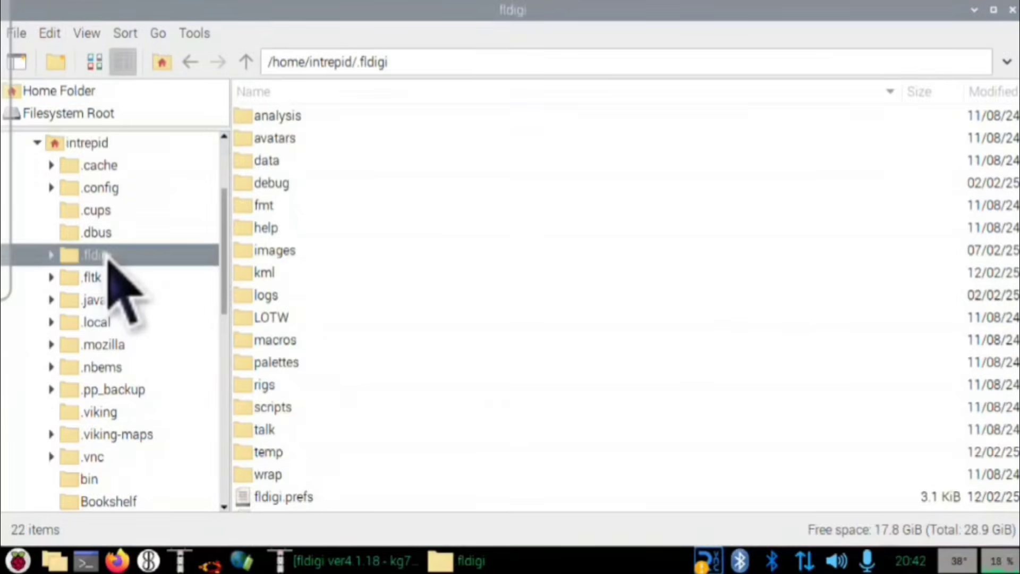
double_click(267, 453)
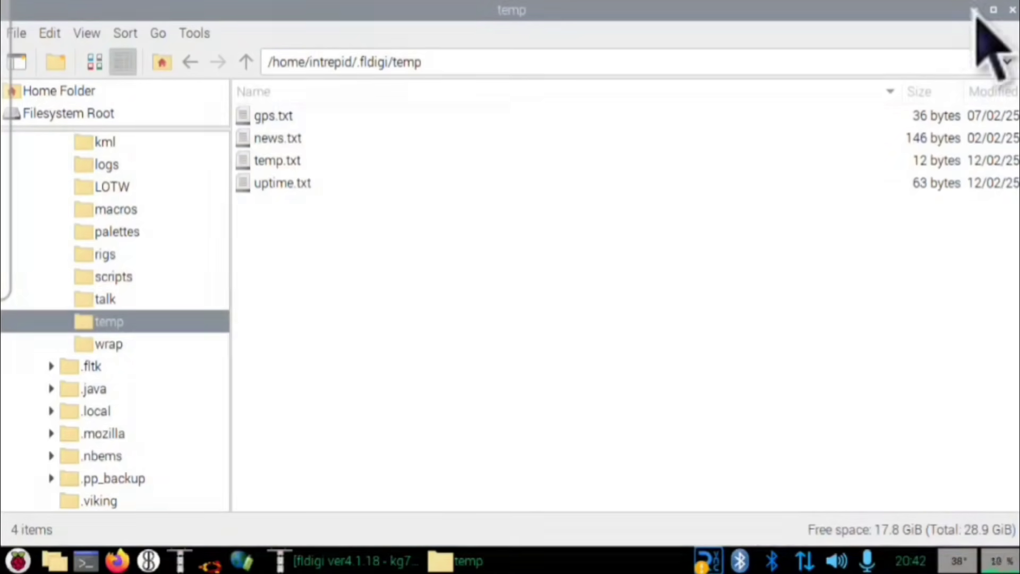
click(975, 10)
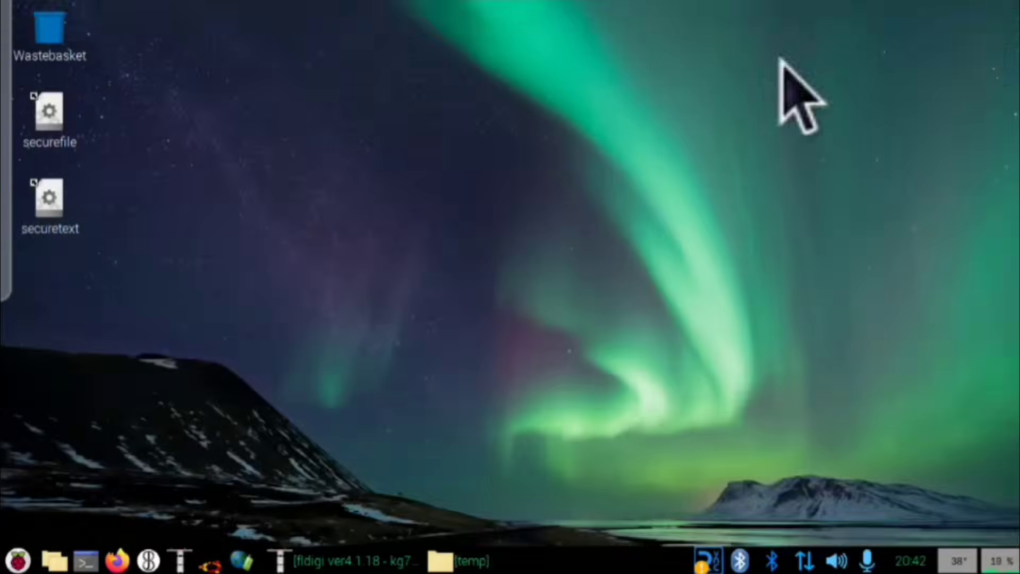
Step: In a new terminal run uptime and clear, then open the root crontab with sudo crontab -e
click(87, 561)
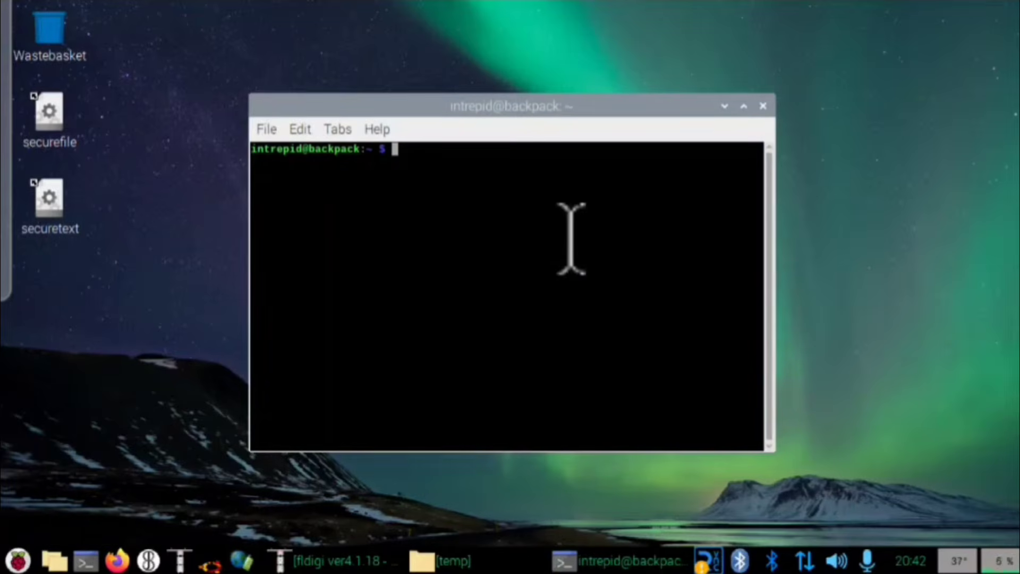
text(uptime)
key(Return)
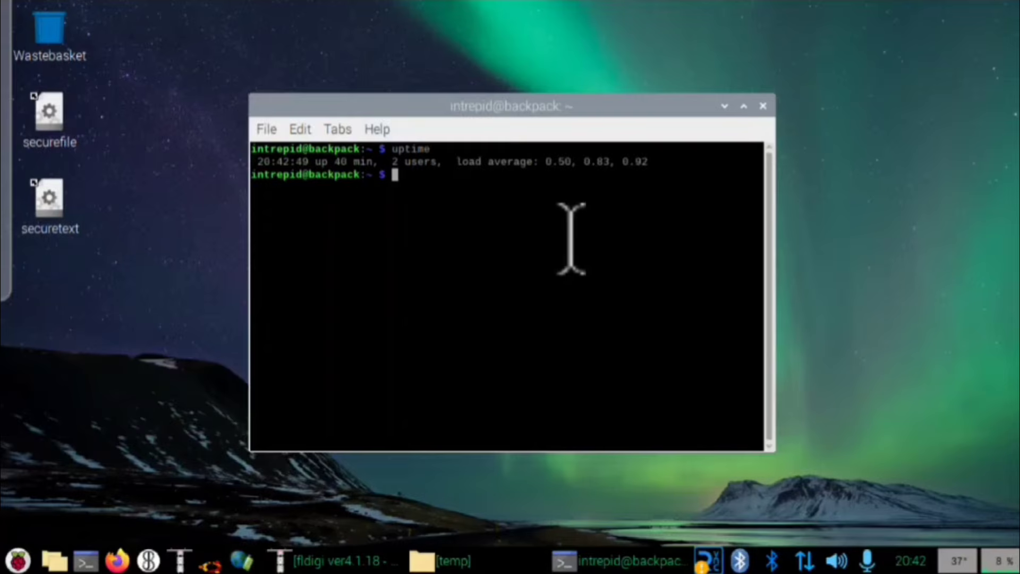
text(clear)
key(Return)
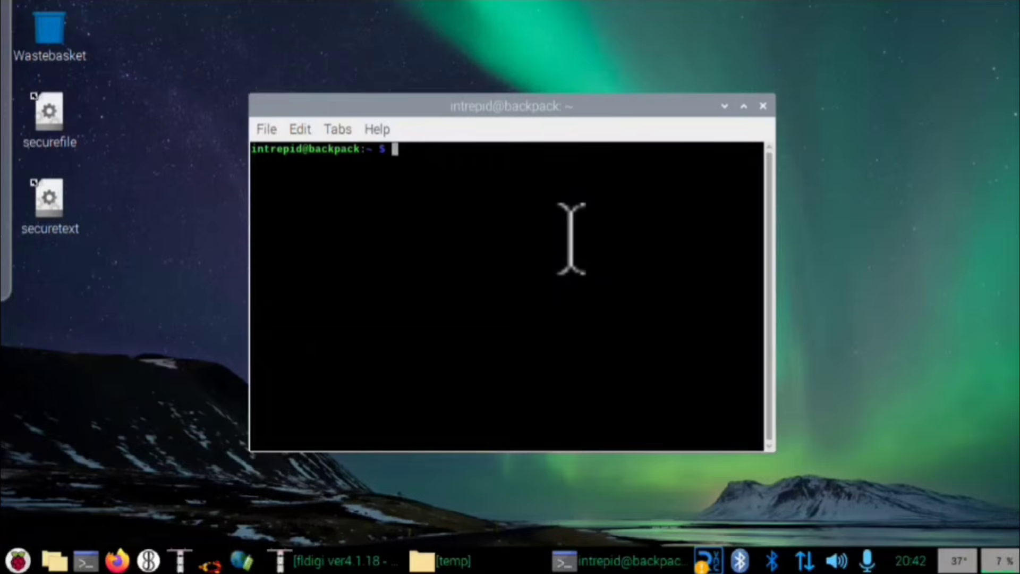
text(sudo cronta)
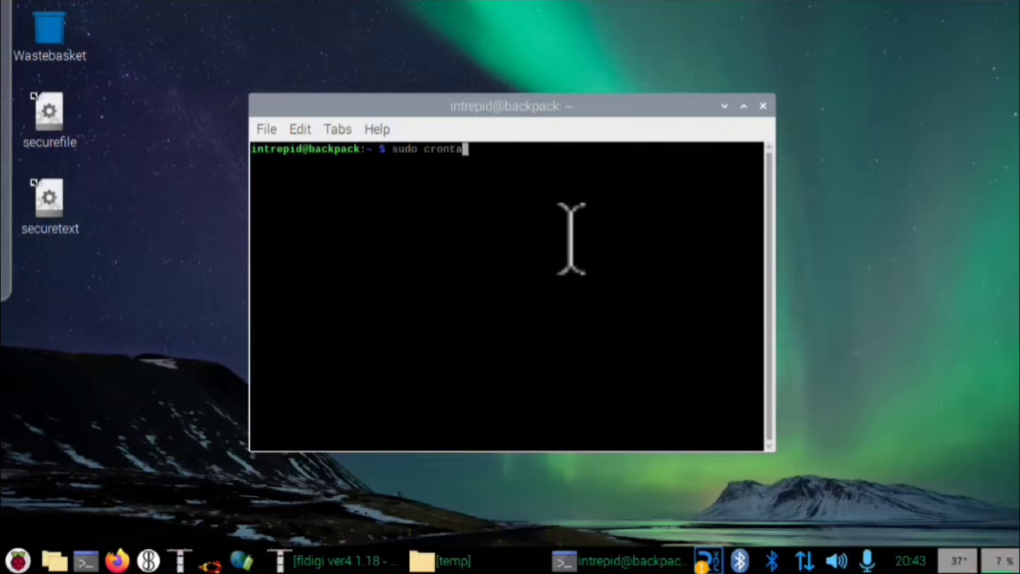
text(b -e)
key(Return)
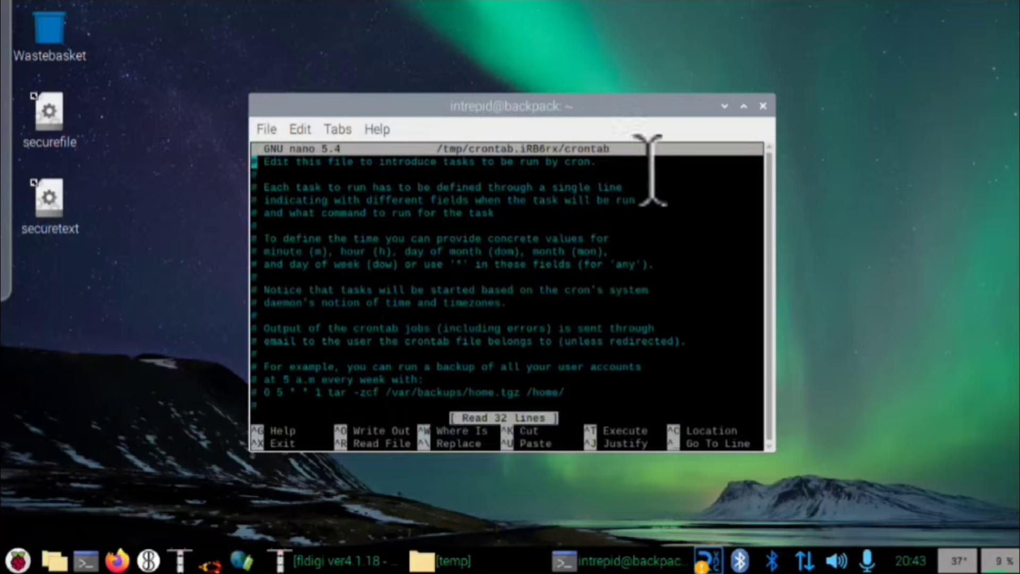
Step: Maximise the terminal to show the full crontab, briefly selecting the temp folder's path
click(746, 106)
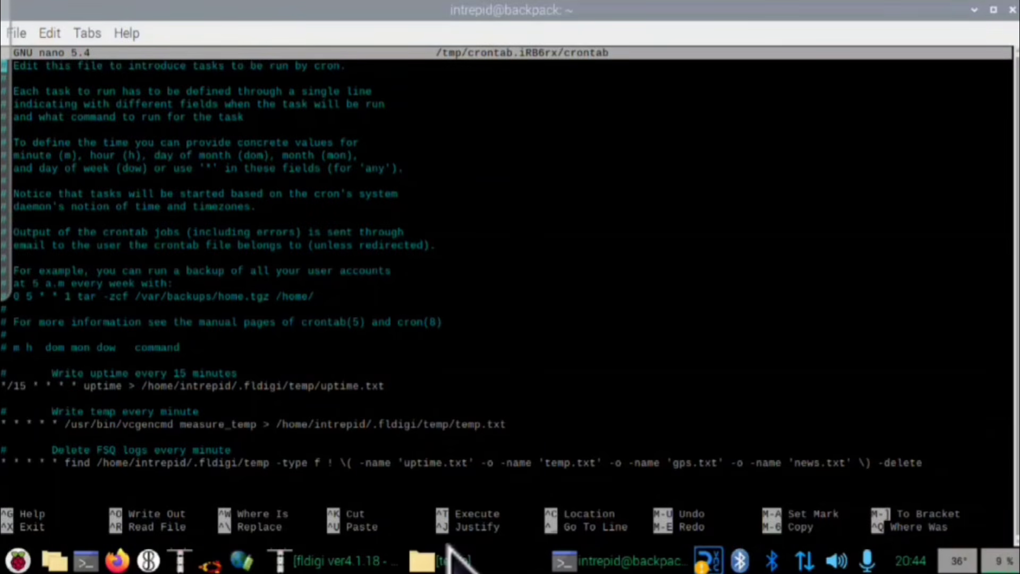
click(453, 561)
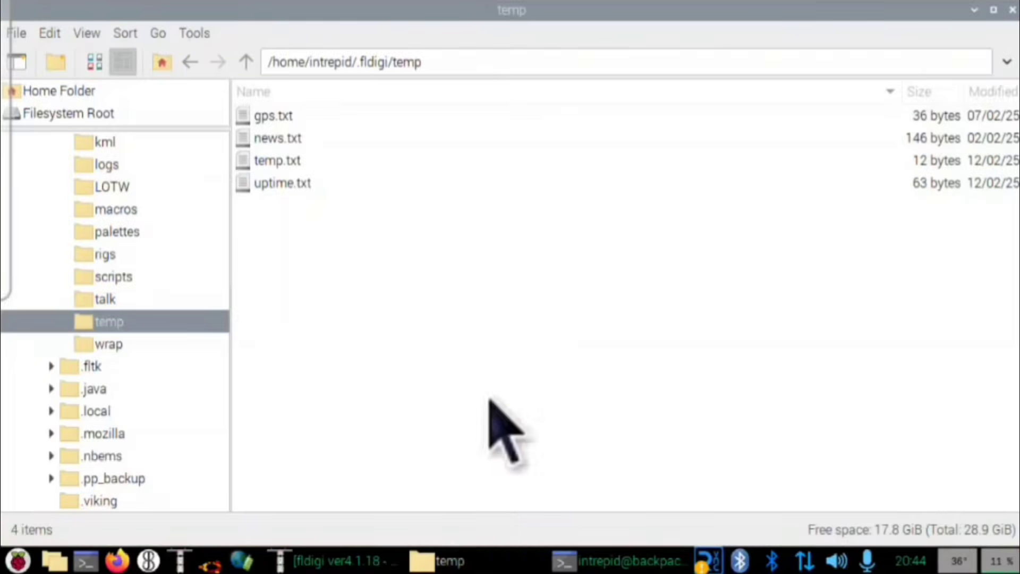
click(509, 66)
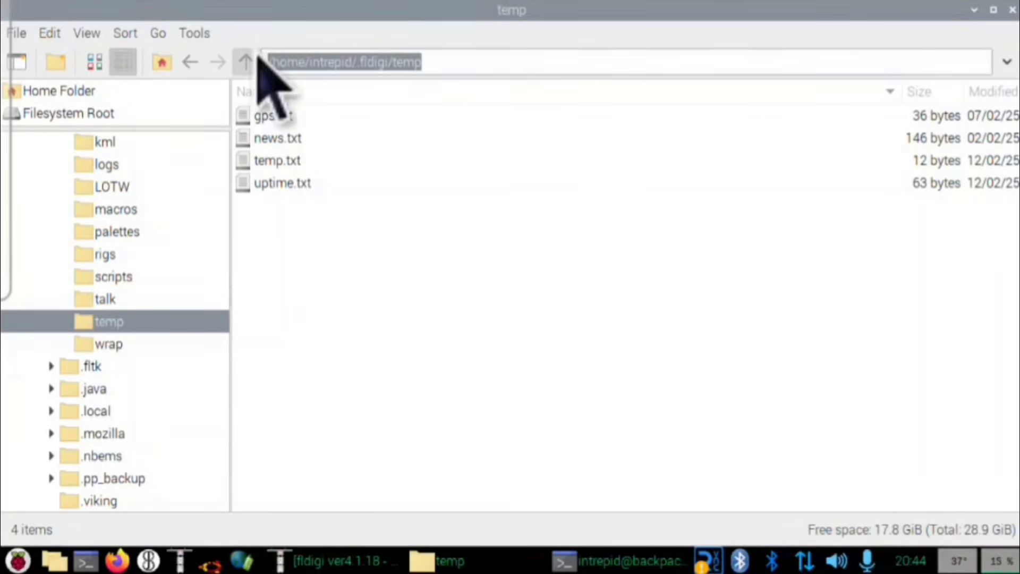
click(975, 9)
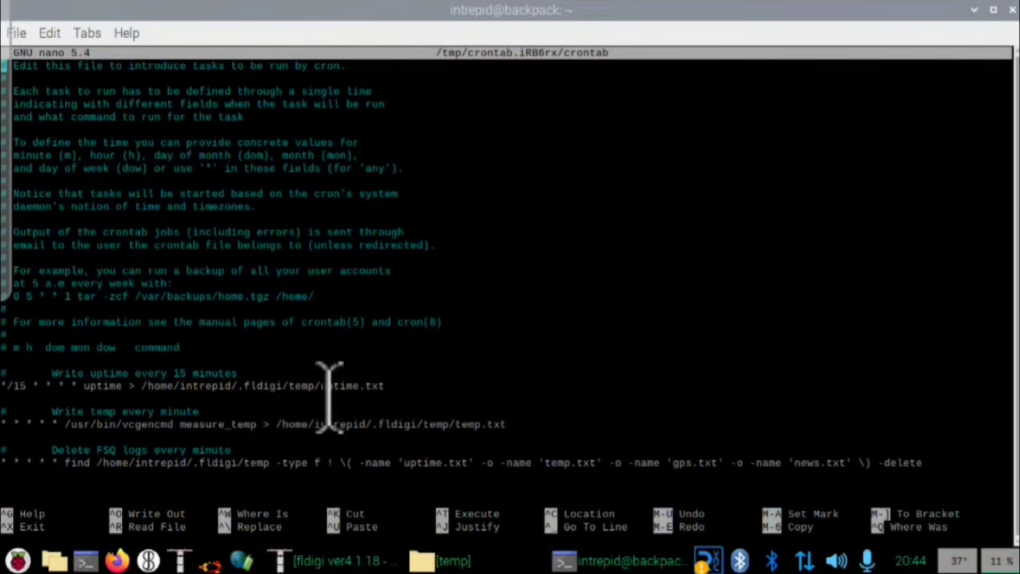